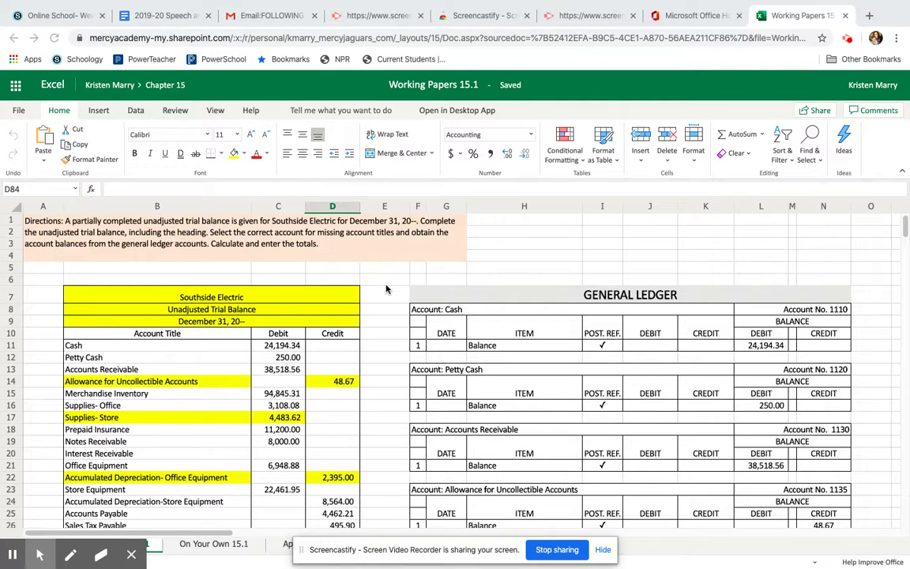
Step: Compare the completed Southside Electric worksheet with the blank trial balance on the On Your Own 15.1 sheet
{"action": "scroll", "coordinate": [264, 297], "scroll_direction": "down", "scroll_amount": 2}
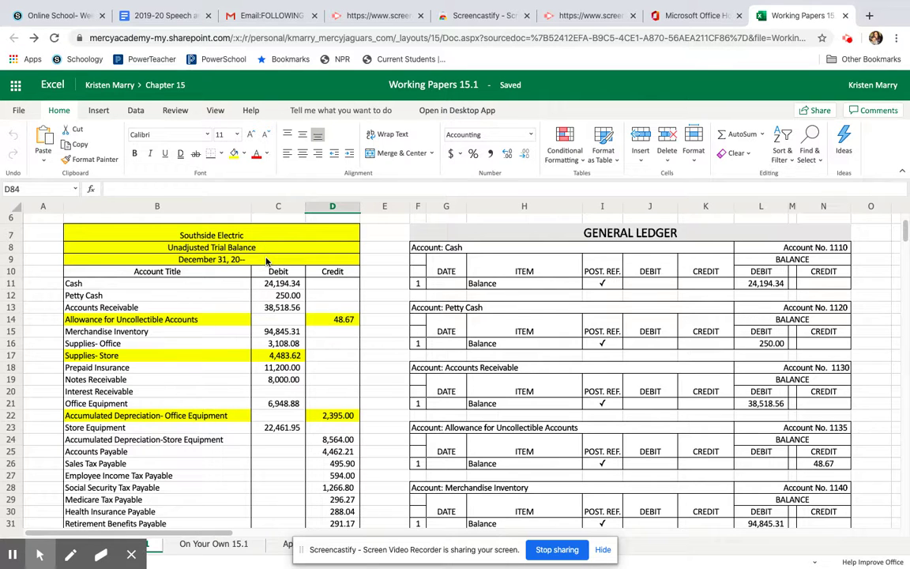
{"action": "left_click", "coordinate": [230, 545]}
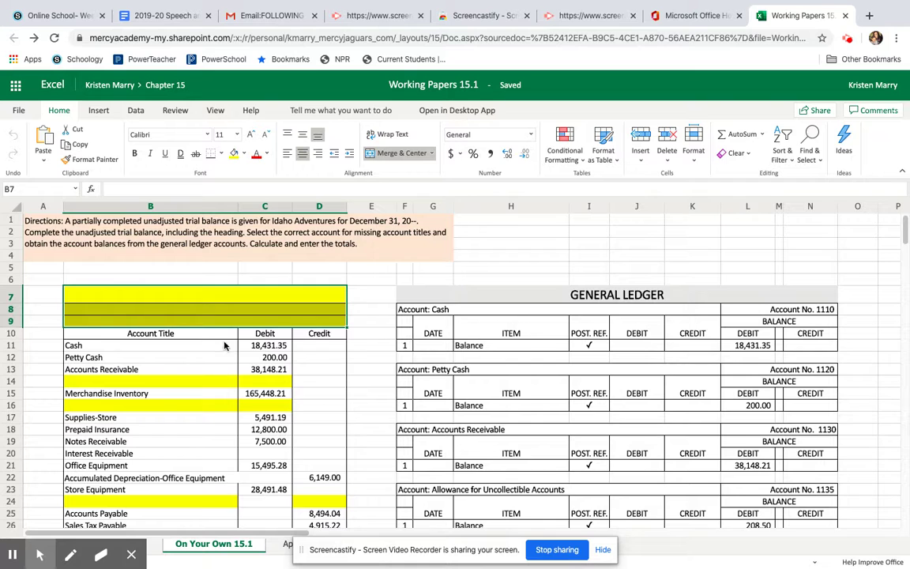
{"action": "left_click", "coordinate": [146, 545]}
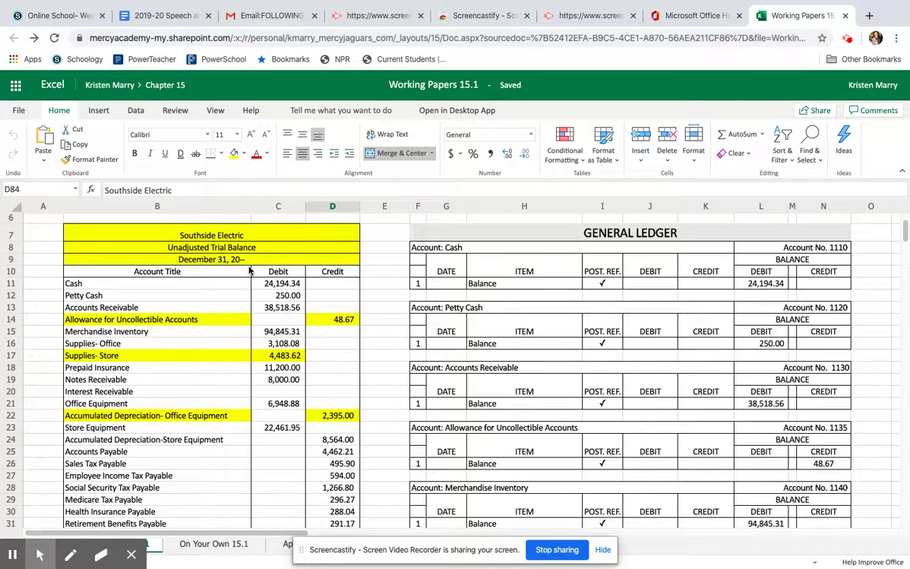
{"action": "scroll", "coordinate": [251, 279], "scroll_direction": "up", "scroll_amount": 2}
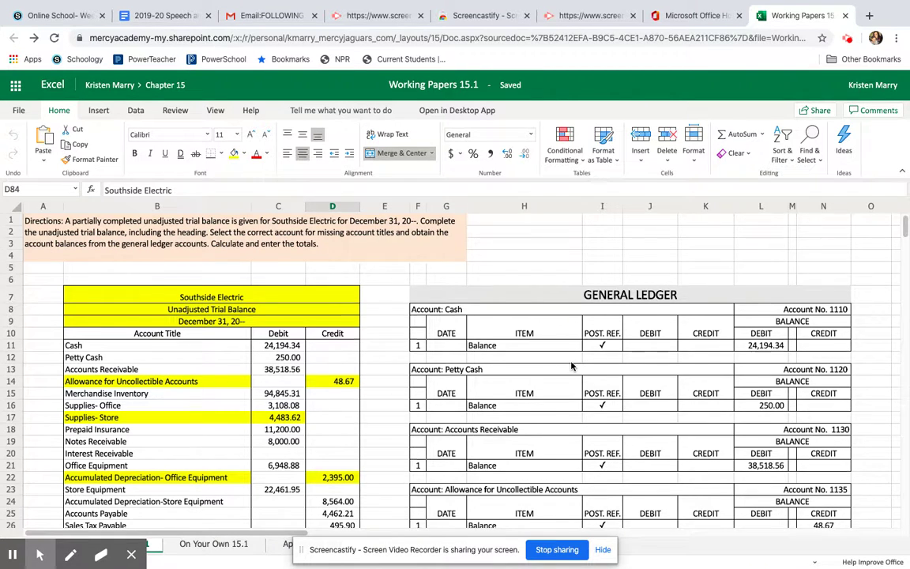
Step: Review the Southside Electric unadjusted trial balance down to its Totals row and the general journal's adjusting entries
{"action": "scroll", "coordinate": [572, 366], "scroll_direction": "down", "scroll_amount": 2}
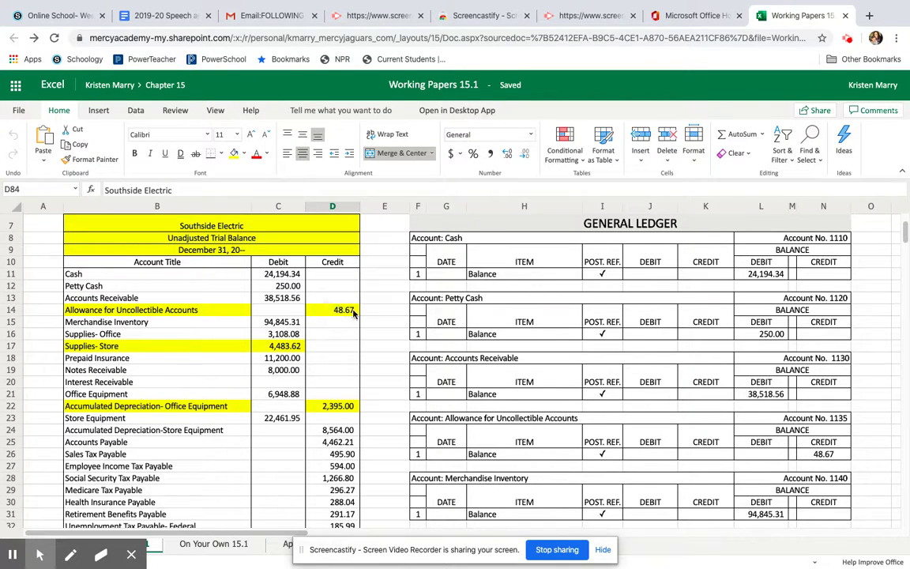
{"action": "scroll", "coordinate": [254, 403], "scroll_direction": "down", "scroll_amount": 3}
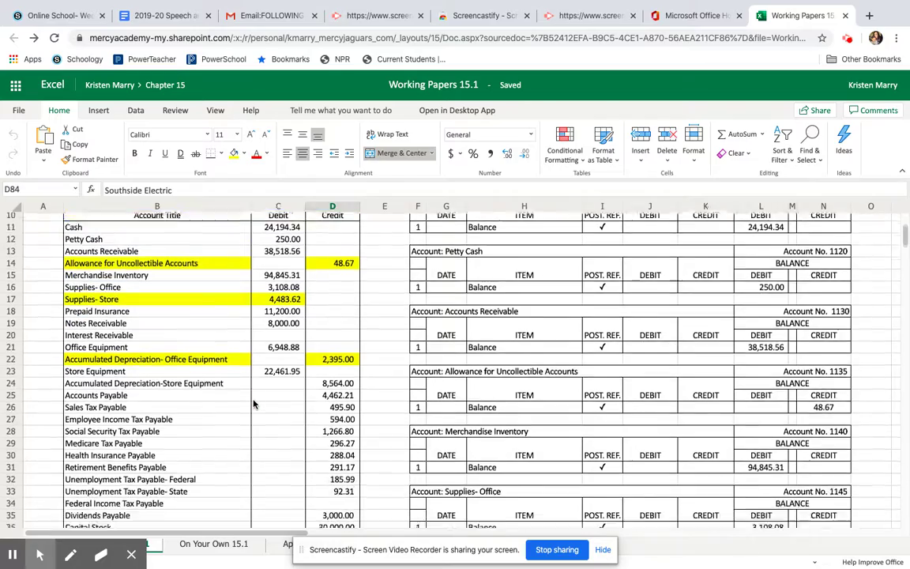
{"action": "scroll", "coordinate": [253, 404], "scroll_direction": "down", "scroll_amount": 5}
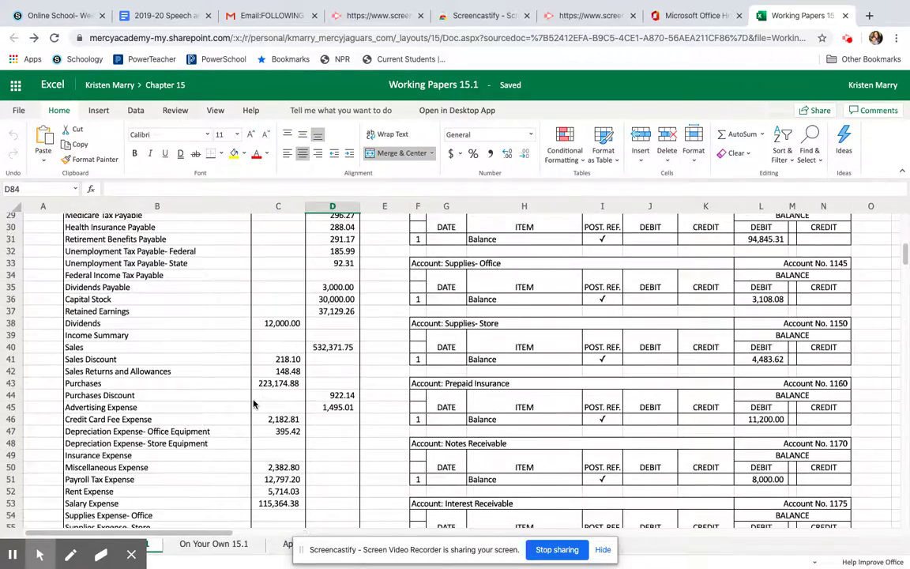
{"action": "scroll", "coordinate": [254, 403], "scroll_direction": "down", "scroll_amount": 6}
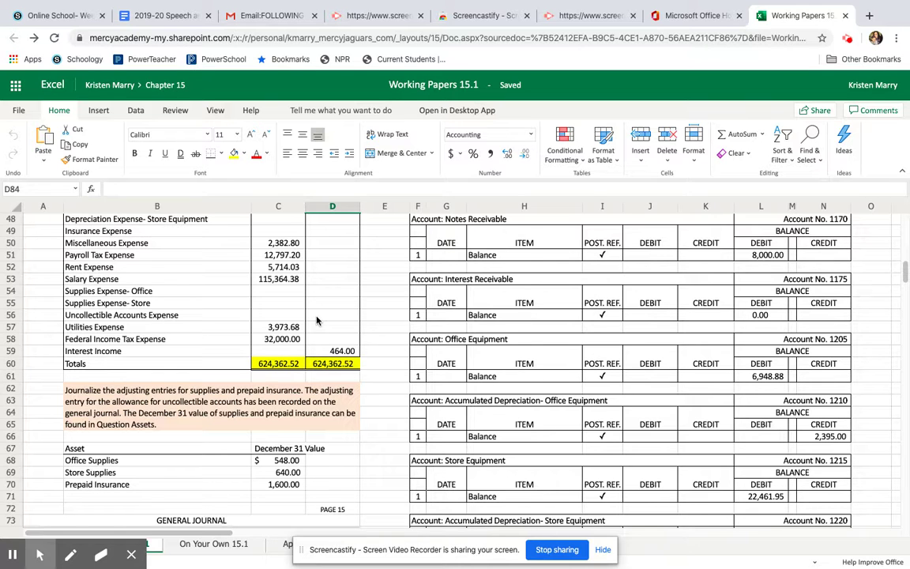
{"action": "scroll", "coordinate": [277, 239], "scroll_direction": "up", "scroll_amount": 5}
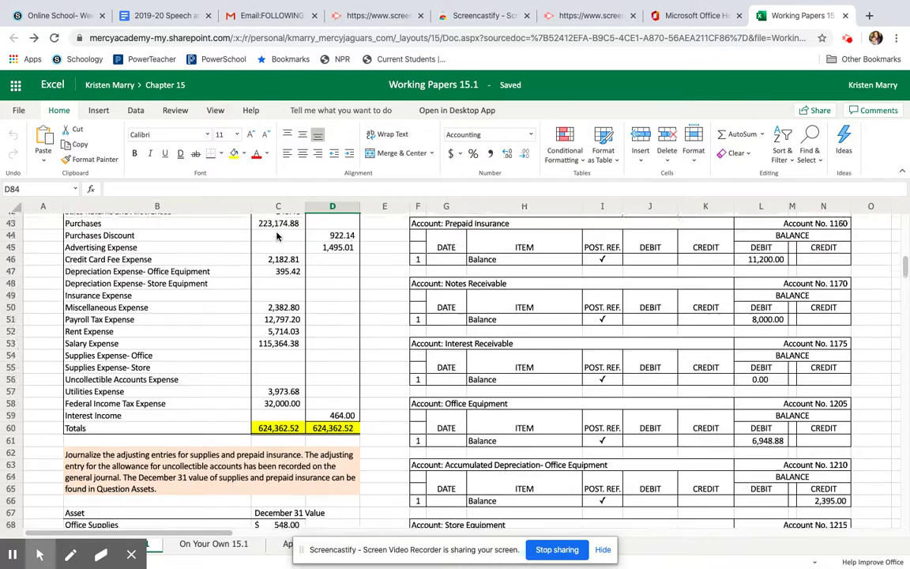
{"action": "scroll", "coordinate": [278, 237], "scroll_direction": "down", "scroll_amount": 4}
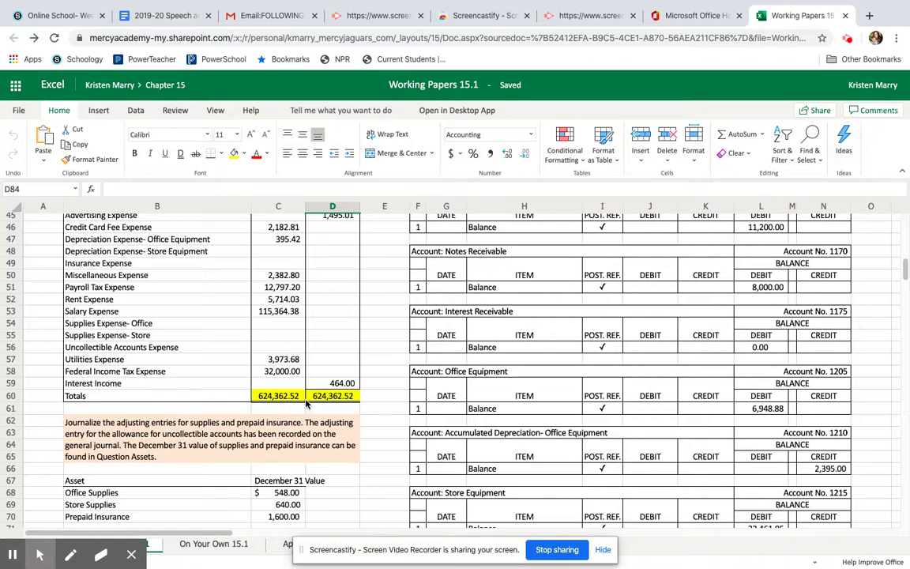
{"action": "scroll", "coordinate": [326, 401], "scroll_direction": "down", "scroll_amount": 5}
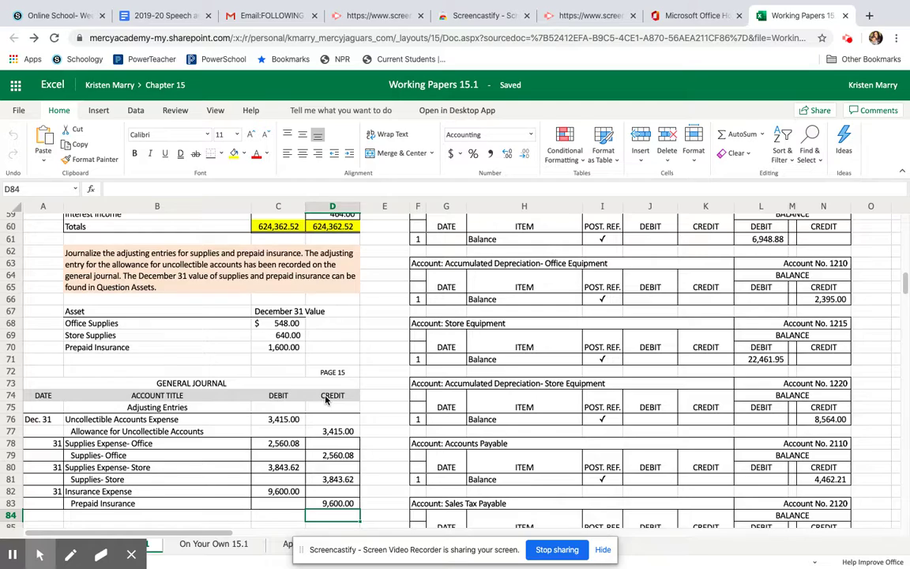
Step: Trace the Supplies Expense- Office debit in C78 back to the Supplies- Office trial balance amount and the December 31 office supplies value
{"action": "scroll", "coordinate": [239, 289], "scroll_direction": "up", "scroll_amount": 8}
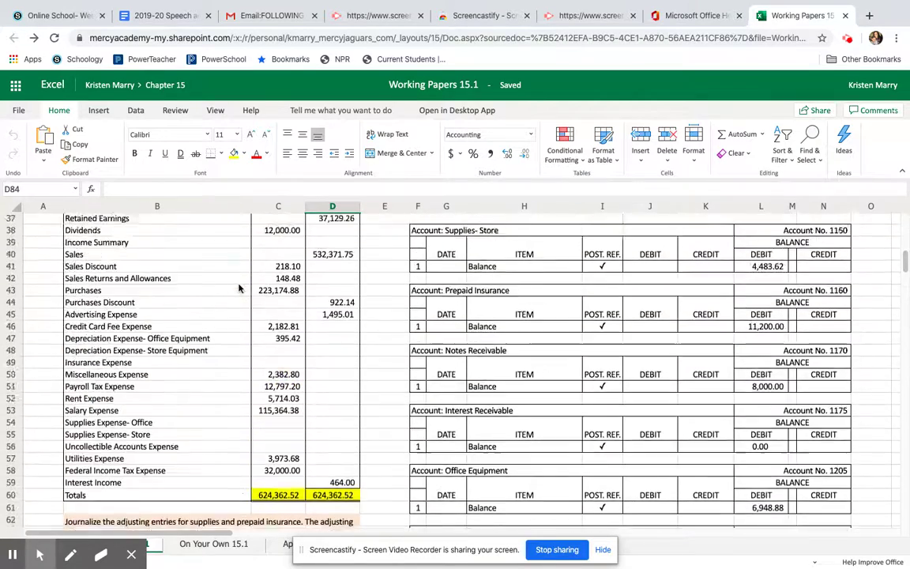
{"action": "scroll", "coordinate": [239, 289], "scroll_direction": "up", "scroll_amount": 7}
{"action": "scroll", "coordinate": [240, 289], "scroll_direction": "up", "scroll_amount": 3}
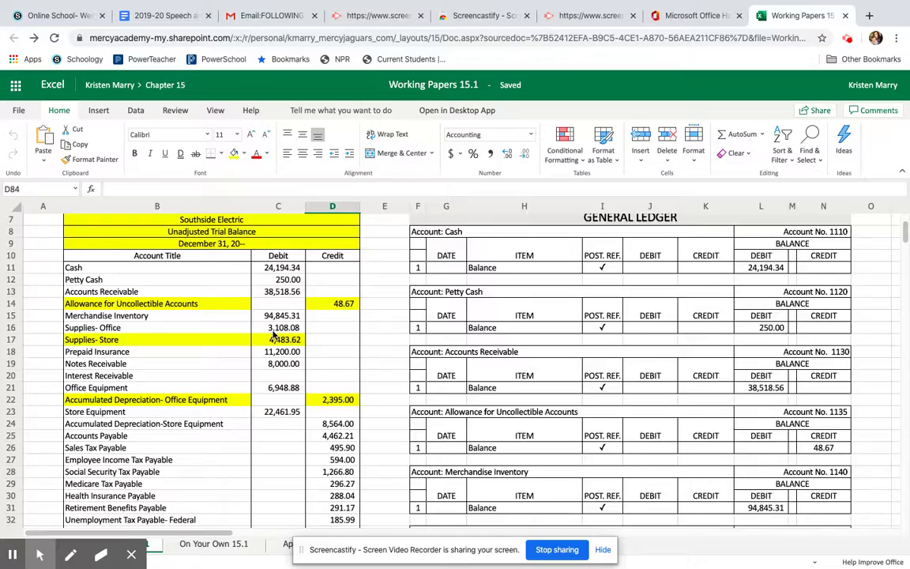
{"action": "scroll", "coordinate": [274, 334], "scroll_direction": "down", "scroll_amount": 15}
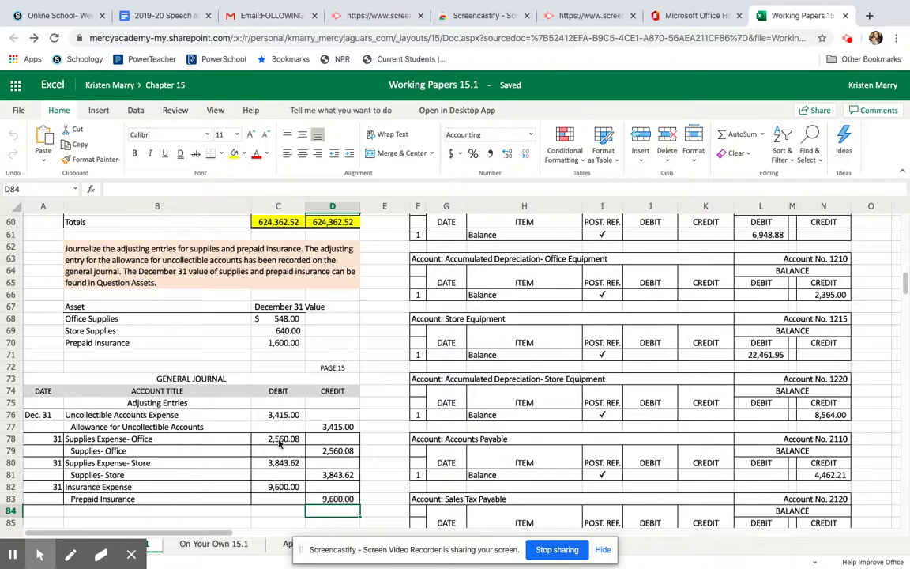
{"action": "left_click", "coordinate": [279, 443]}
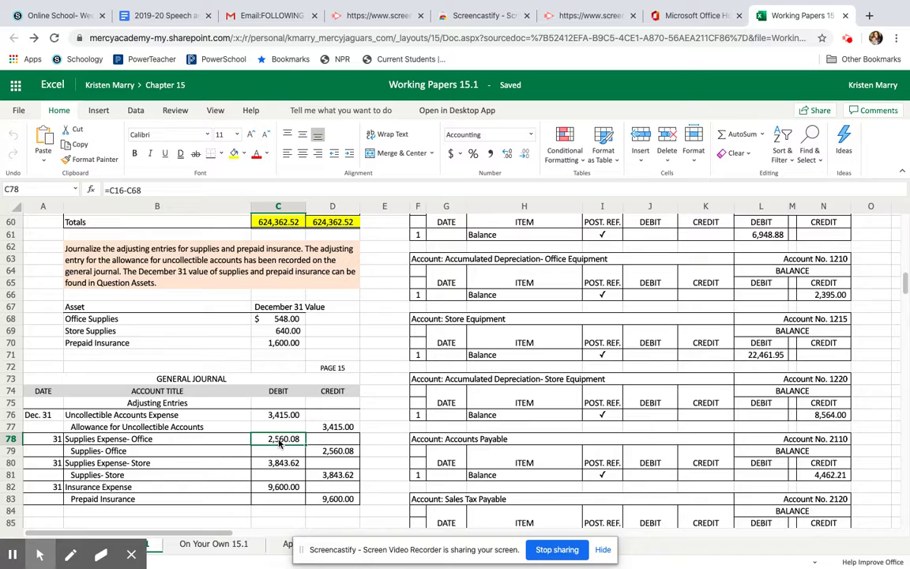
{"action": "scroll", "coordinate": [279, 442], "scroll_direction": "up", "scroll_amount": 15}
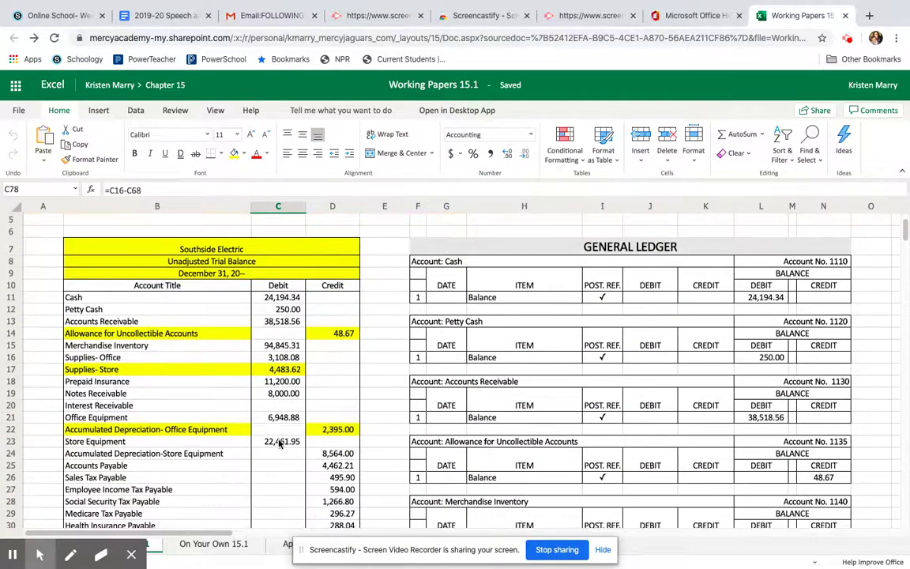
{"action": "left_click", "coordinate": [93, 357]}
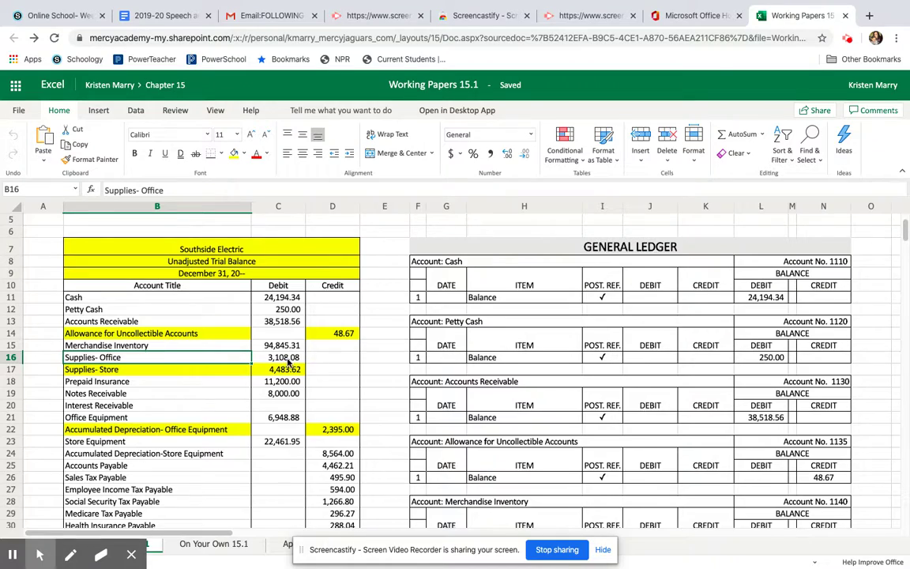
{"action": "scroll", "coordinate": [294, 362], "scroll_direction": "down", "scroll_amount": 7}
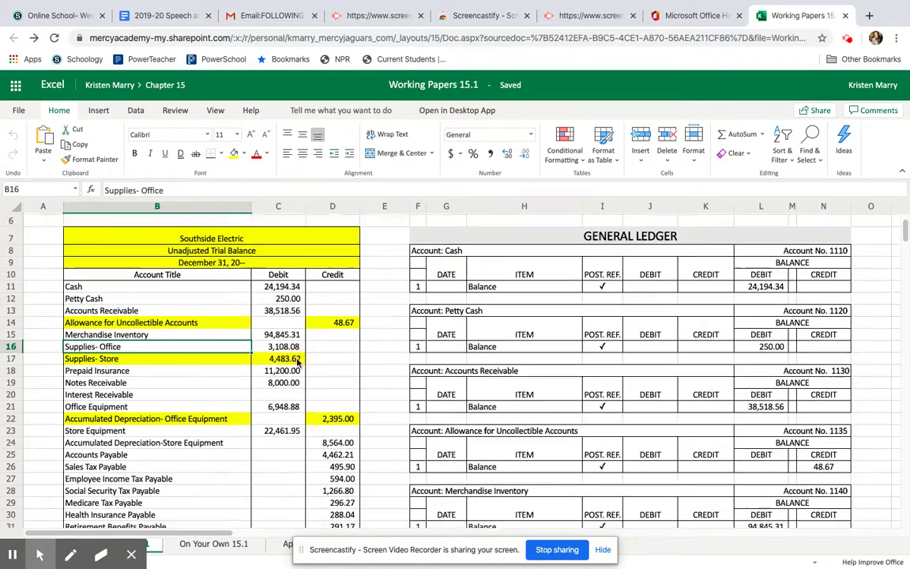
{"action": "scroll", "coordinate": [297, 362], "scroll_direction": "down", "scroll_amount": 9}
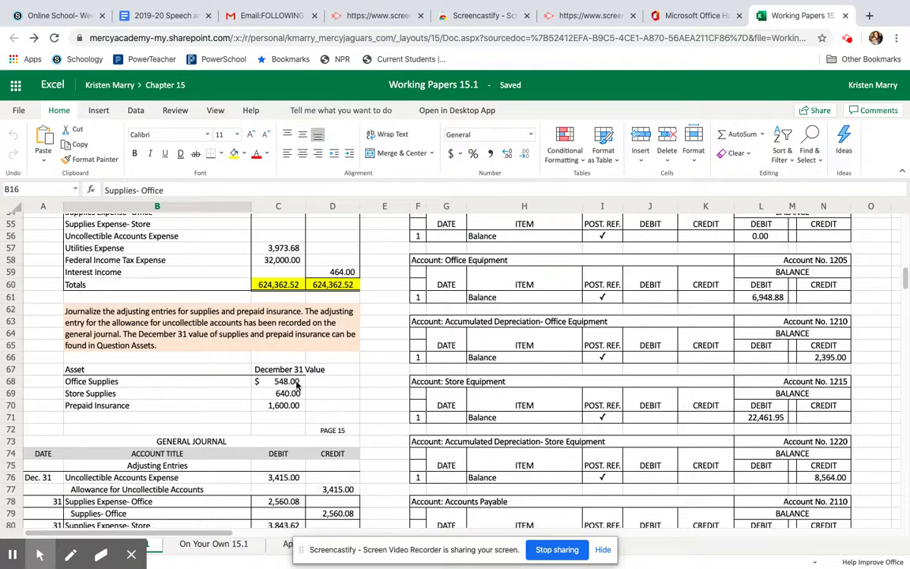
{"action": "left_click", "coordinate": [284, 503]}
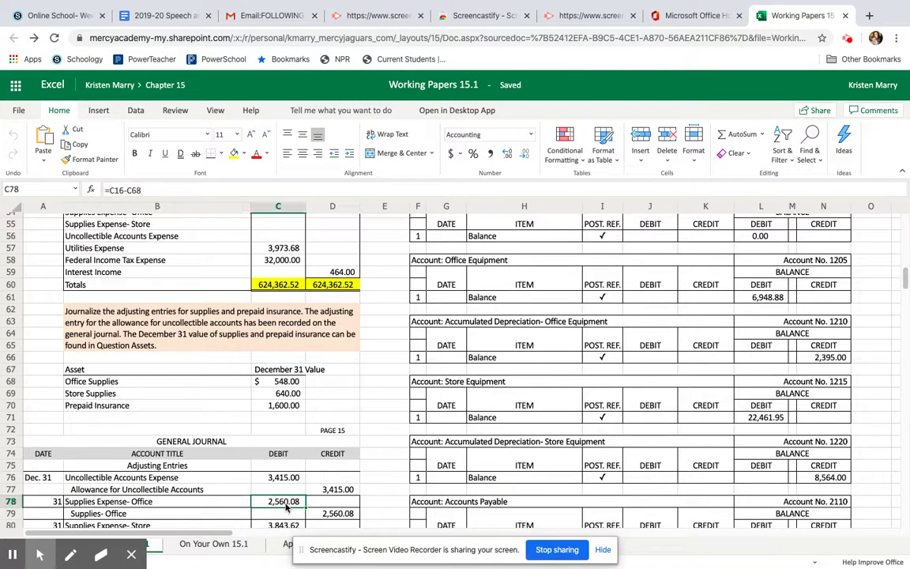
Step: Trace the Supplies Expense- Store debit in C80 back to the Supplies- Store trial balance amount and the December 31 store supplies value
{"action": "scroll", "coordinate": [287, 507], "scroll_direction": "down", "scroll_amount": 4}
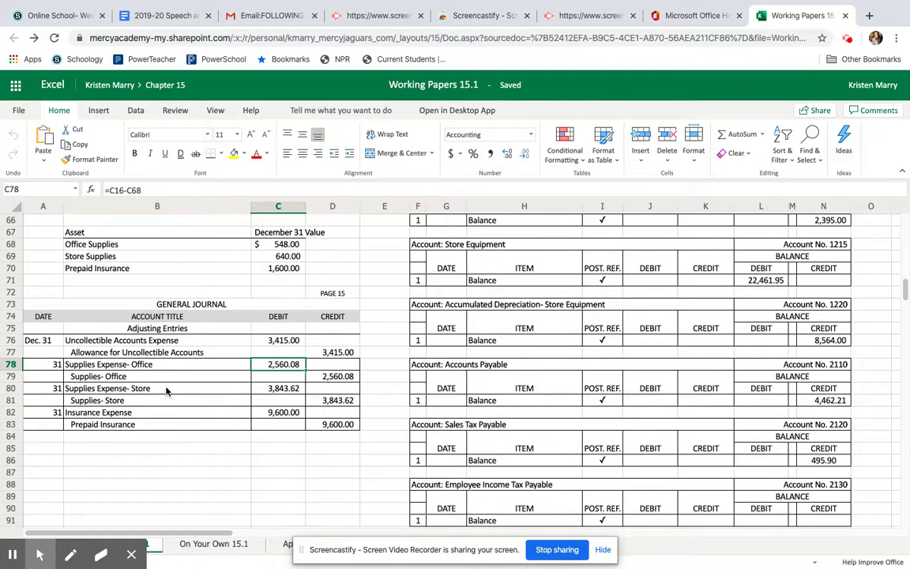
{"action": "left_click", "coordinate": [268, 390]}
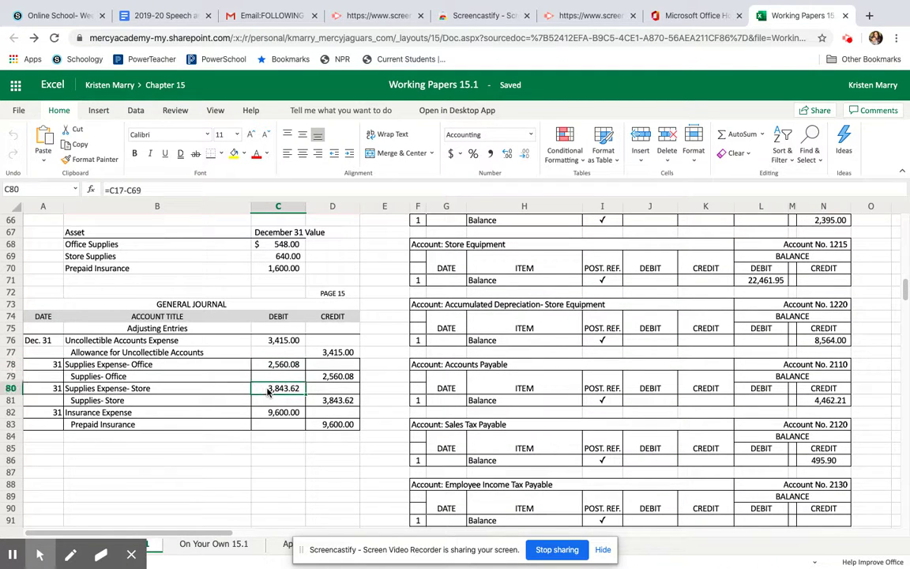
{"action": "scroll", "coordinate": [267, 392], "scroll_direction": "up", "scroll_amount": 15}
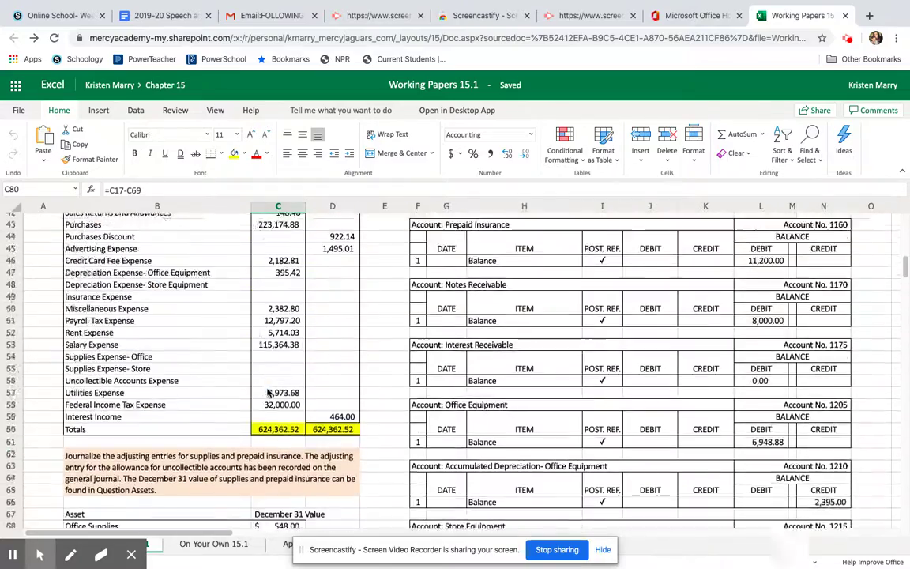
{"action": "scroll", "coordinate": [267, 392], "scroll_direction": "up", "scroll_amount": 3}
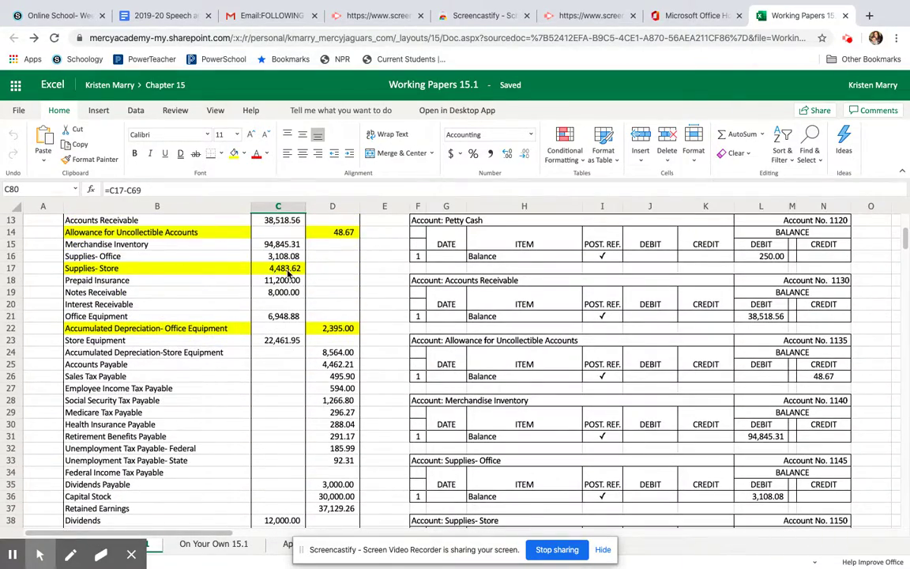
{"action": "scroll", "coordinate": [289, 271], "scroll_direction": "down", "scroll_amount": 14}
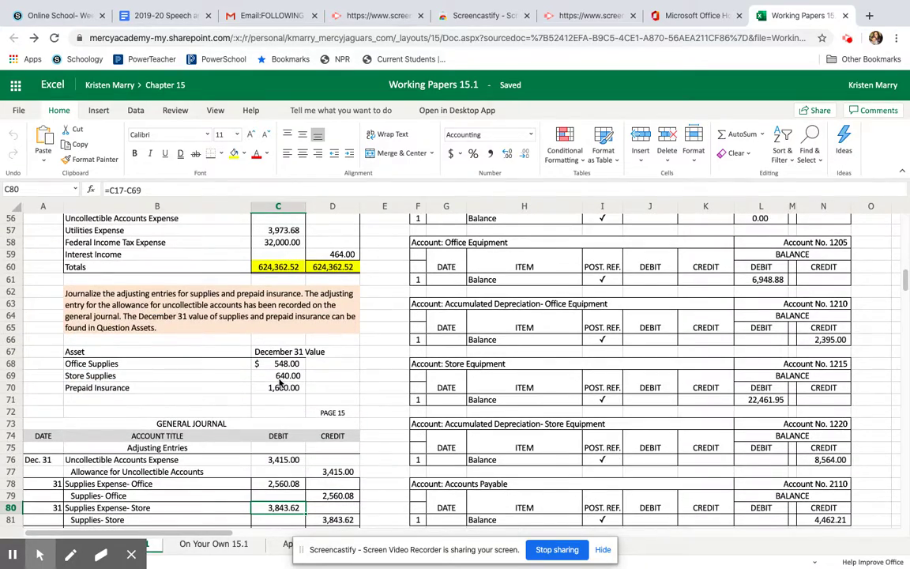
{"action": "scroll", "coordinate": [278, 382], "scroll_direction": "down", "scroll_amount": 2}
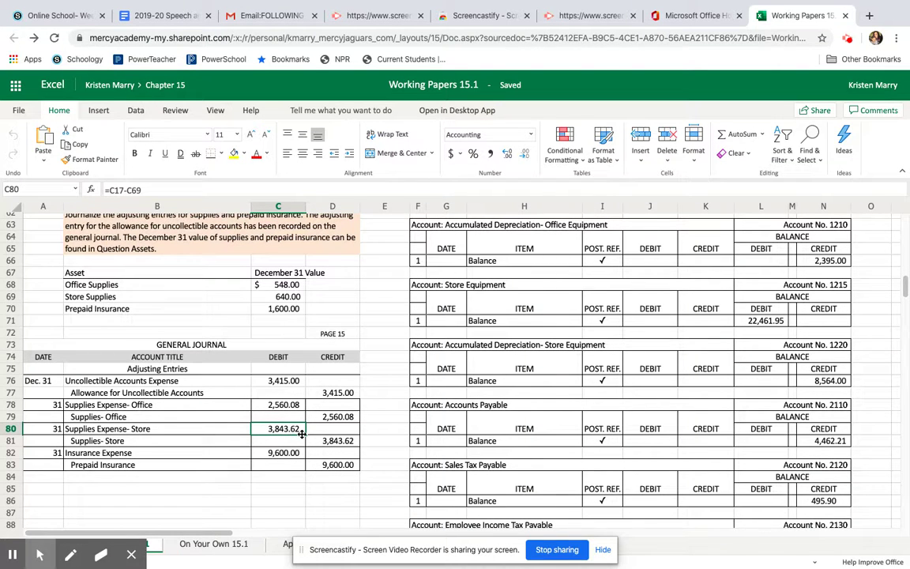
Step: Examine the Insurance Expense adjusting entry against the Prepaid Insurance amount in the trial balance and its December 31 value
{"action": "scroll", "coordinate": [302, 433], "scroll_direction": "down", "scroll_amount": 2}
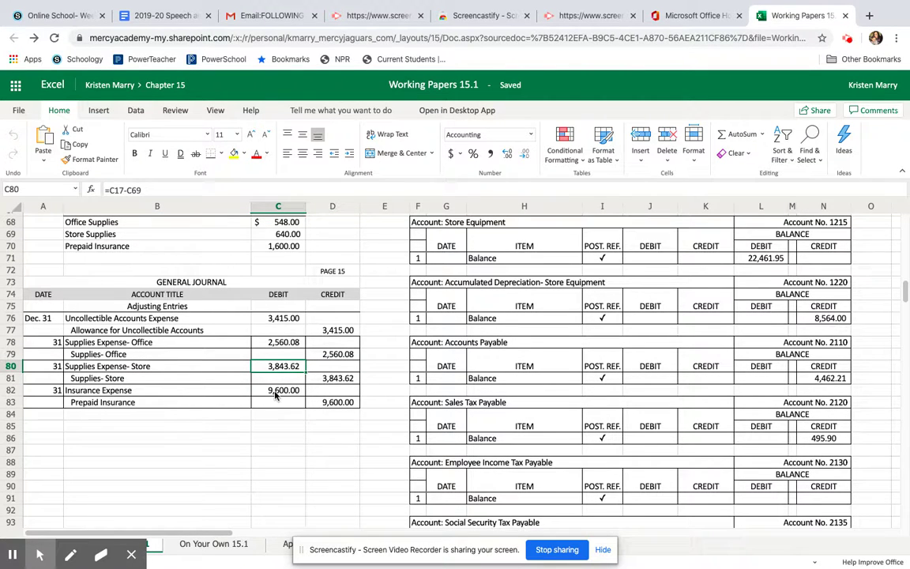
{"action": "scroll", "coordinate": [276, 395], "scroll_direction": "up", "scroll_amount": 15}
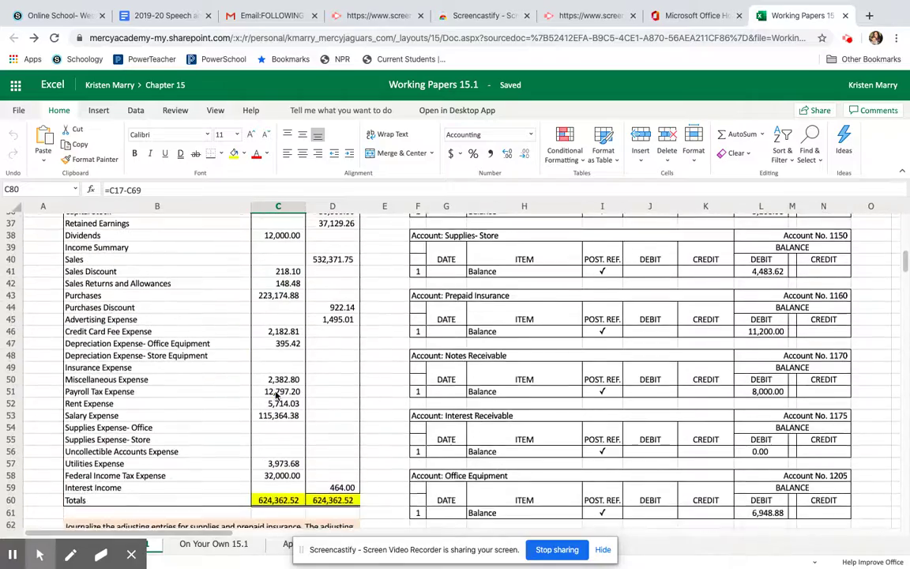
{"action": "scroll", "coordinate": [276, 396], "scroll_direction": "up", "scroll_amount": 3}
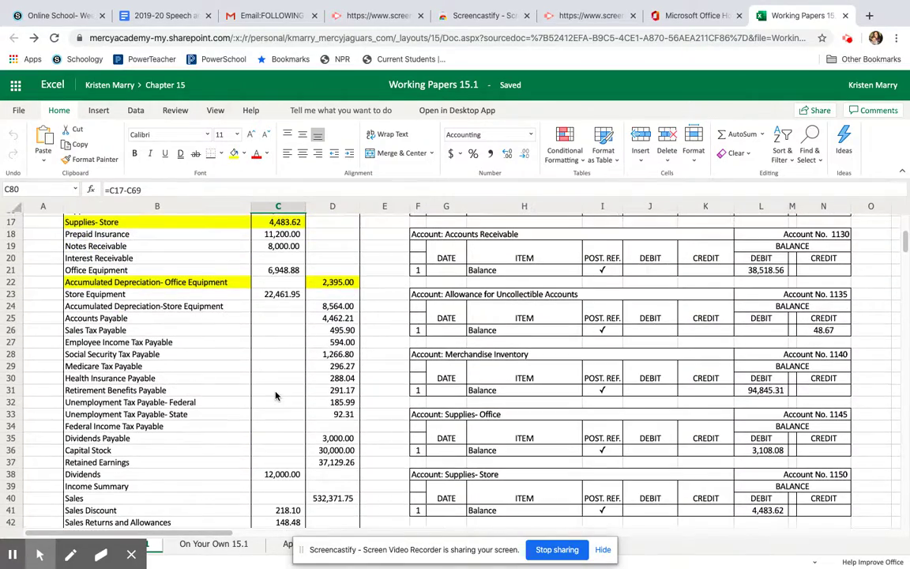
{"action": "scroll", "coordinate": [276, 395], "scroll_direction": "up", "scroll_amount": 4}
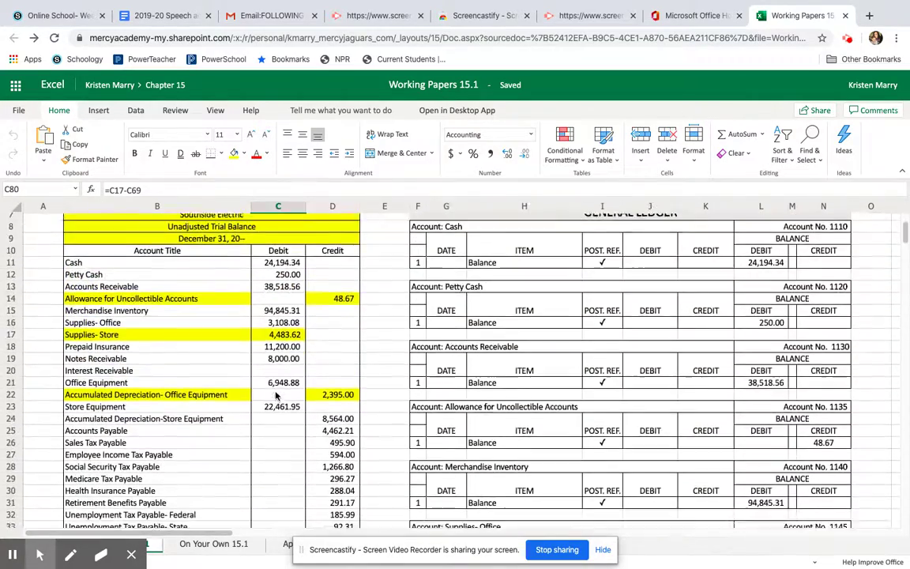
{"action": "scroll", "coordinate": [276, 395], "scroll_direction": "down", "scroll_amount": 2}
{"action": "scroll", "coordinate": [276, 396], "scroll_direction": "down", "scroll_amount": 4}
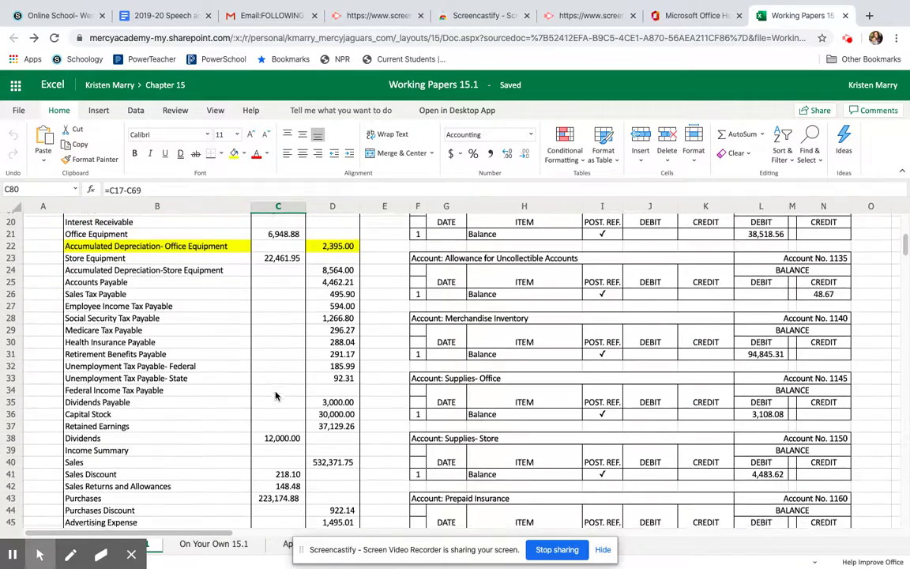
{"action": "scroll", "coordinate": [275, 395], "scroll_direction": "down", "scroll_amount": 2}
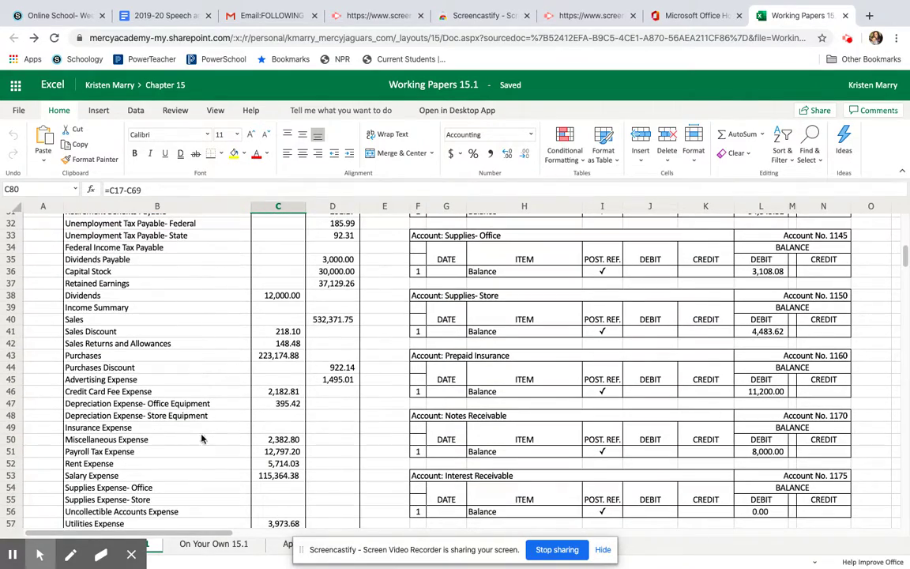
{"action": "scroll", "coordinate": [219, 452], "scroll_direction": "up", "scroll_amount": 5}
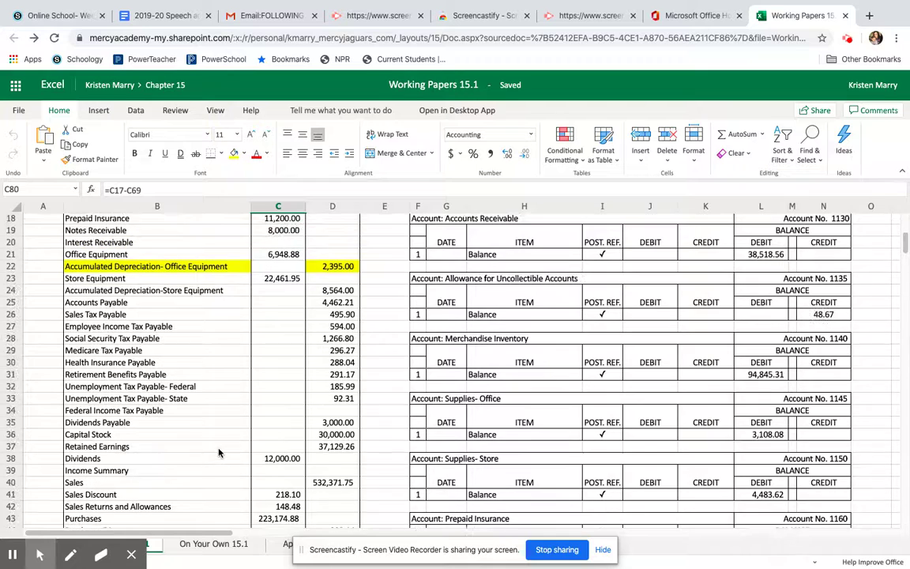
{"action": "left_click", "coordinate": [158, 219]}
{"action": "scroll", "coordinate": [152, 207], "scroll_direction": "up", "scroll_amount": 3}
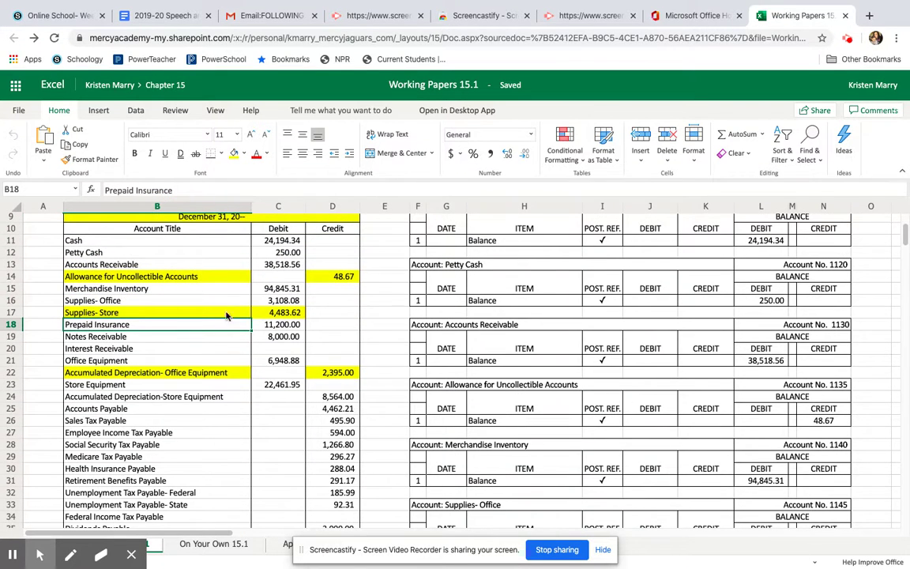
{"action": "scroll", "coordinate": [285, 332], "scroll_direction": "down", "scroll_amount": 15}
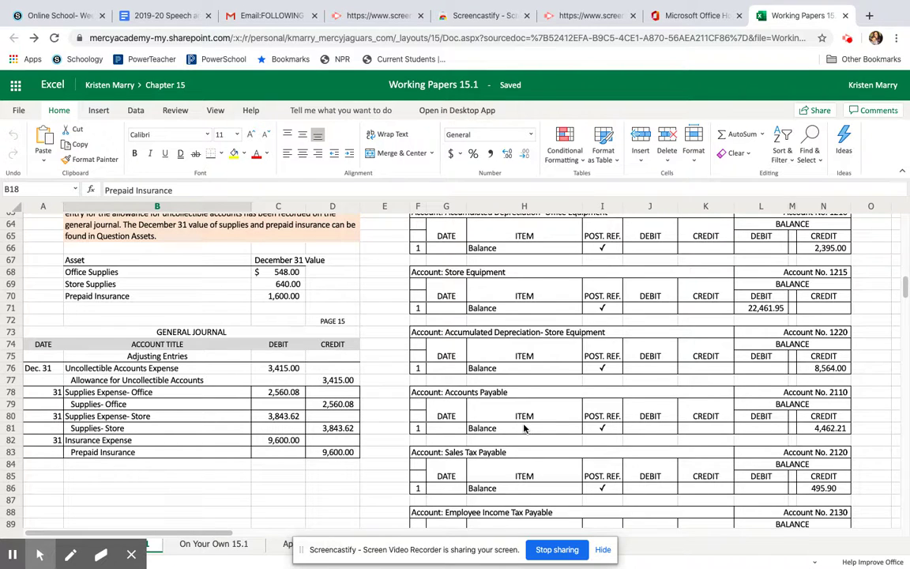
Step: Look through the On Your Own 15.1 sheet, from the partial trial balance down to the December 31 values and blank adjusting entries
{"action": "left_click", "coordinate": [221, 552]}
{"action": "scroll", "coordinate": [269, 466], "scroll_direction": "down", "scroll_amount": 3}
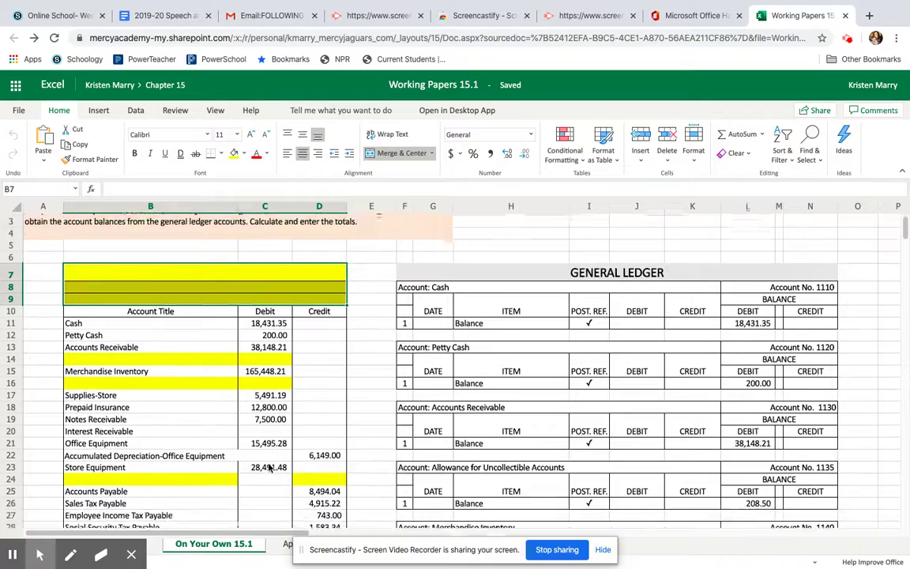
{"action": "scroll", "coordinate": [269, 467], "scroll_direction": "down", "scroll_amount": 10}
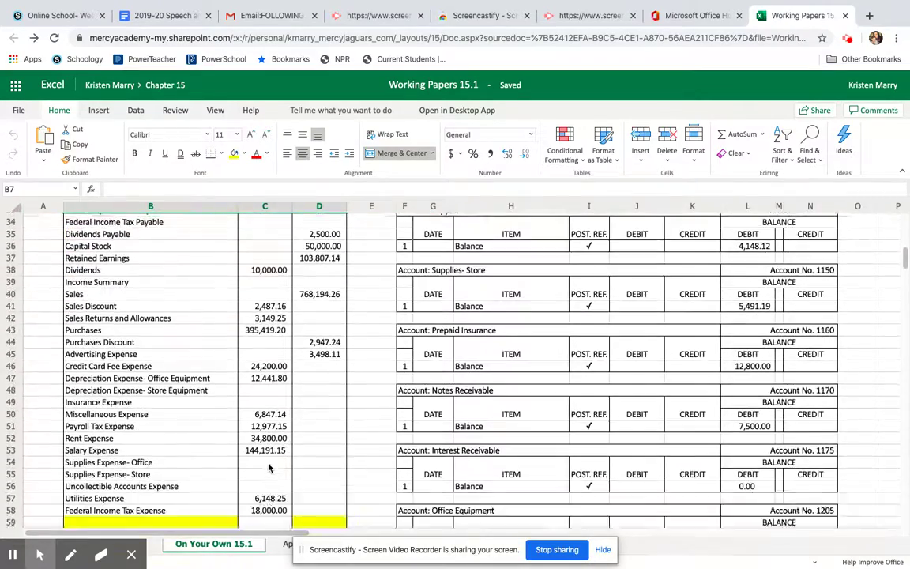
{"action": "scroll", "coordinate": [269, 468], "scroll_direction": "down", "scroll_amount": 4}
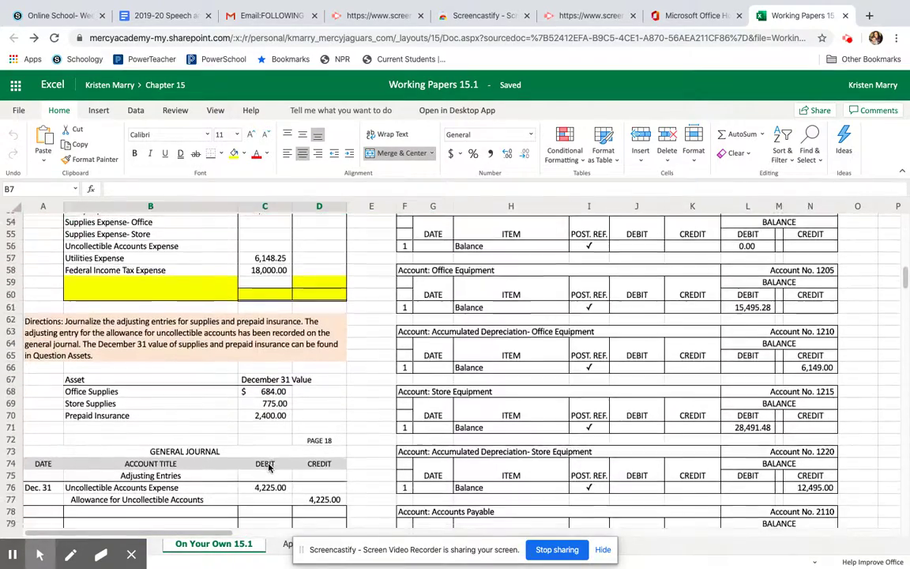
{"action": "scroll", "coordinate": [268, 468], "scroll_direction": "down", "scroll_amount": 2}
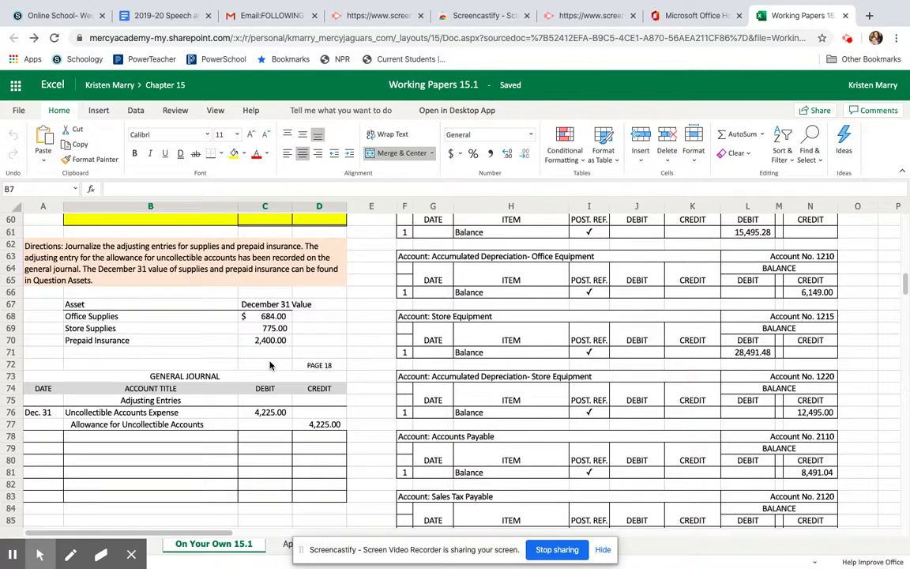
{"action": "scroll", "coordinate": [328, 521], "scroll_direction": "down", "scroll_amount": 1}
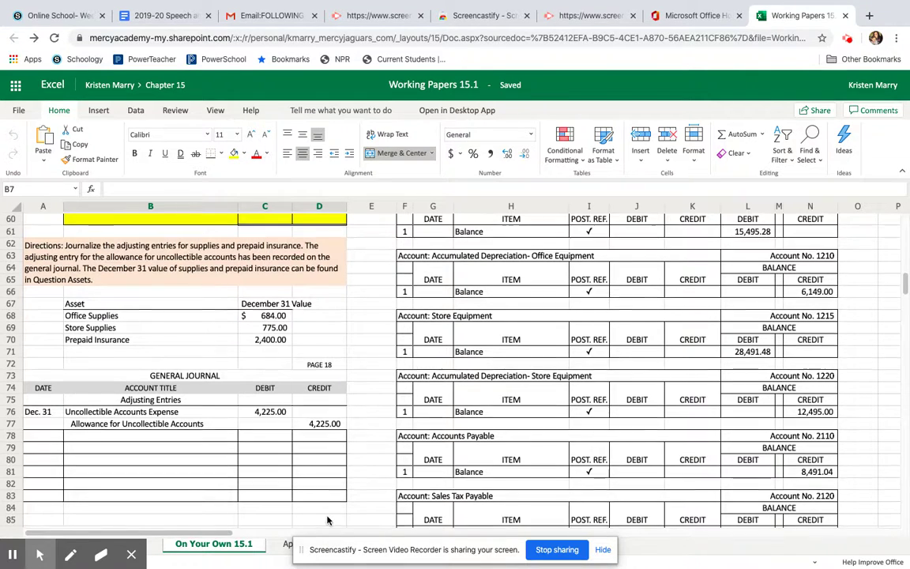
Step: Look over the Idaho Adventures worksheet from its general journal back up to the trial balance heading and directions
{"action": "left_click", "coordinate": [286, 546]}
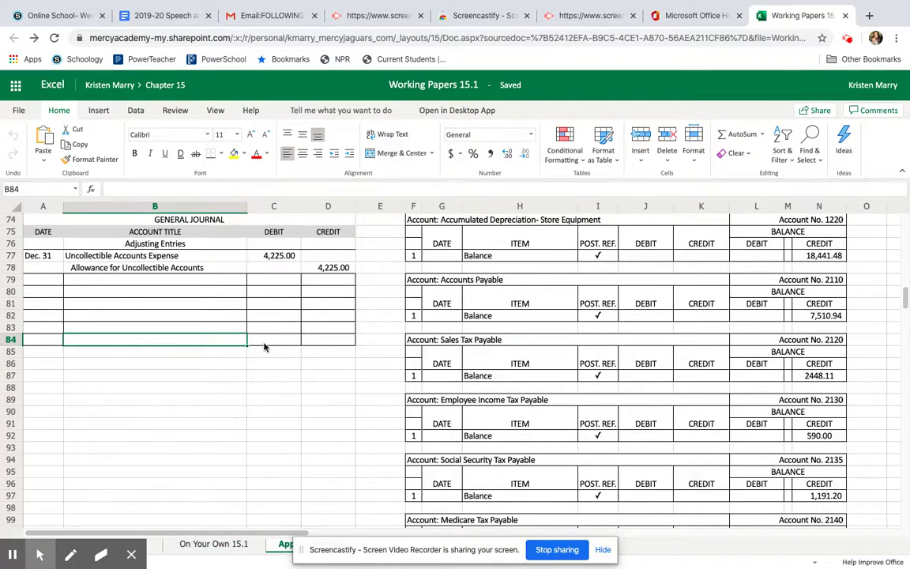
{"action": "scroll", "coordinate": [264, 345], "scroll_direction": "up", "scroll_amount": 15}
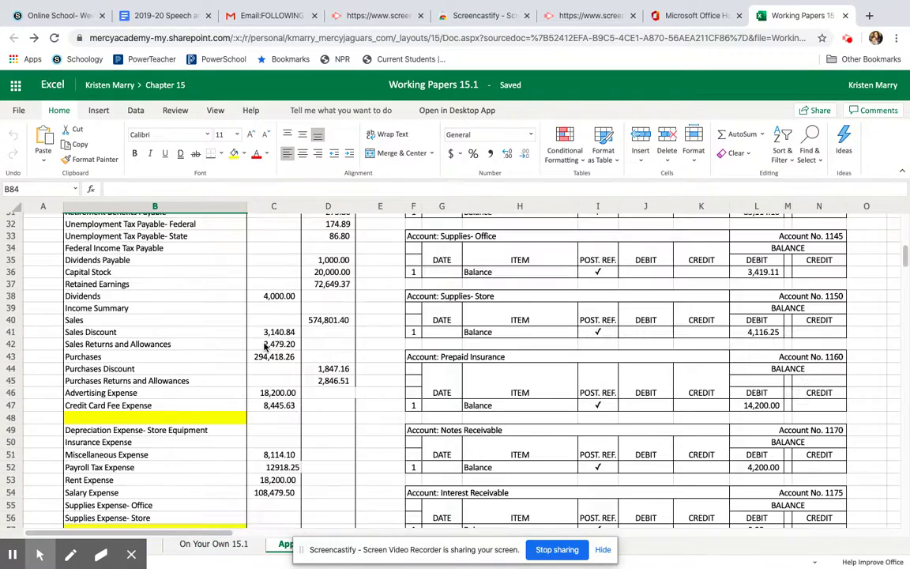
{"action": "scroll", "coordinate": [266, 347], "scroll_direction": "up", "scroll_amount": 10}
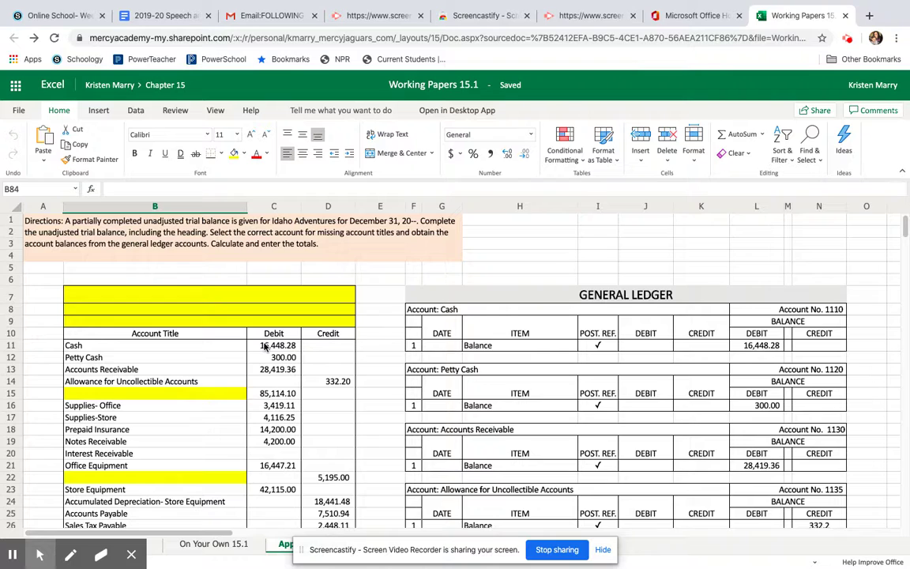